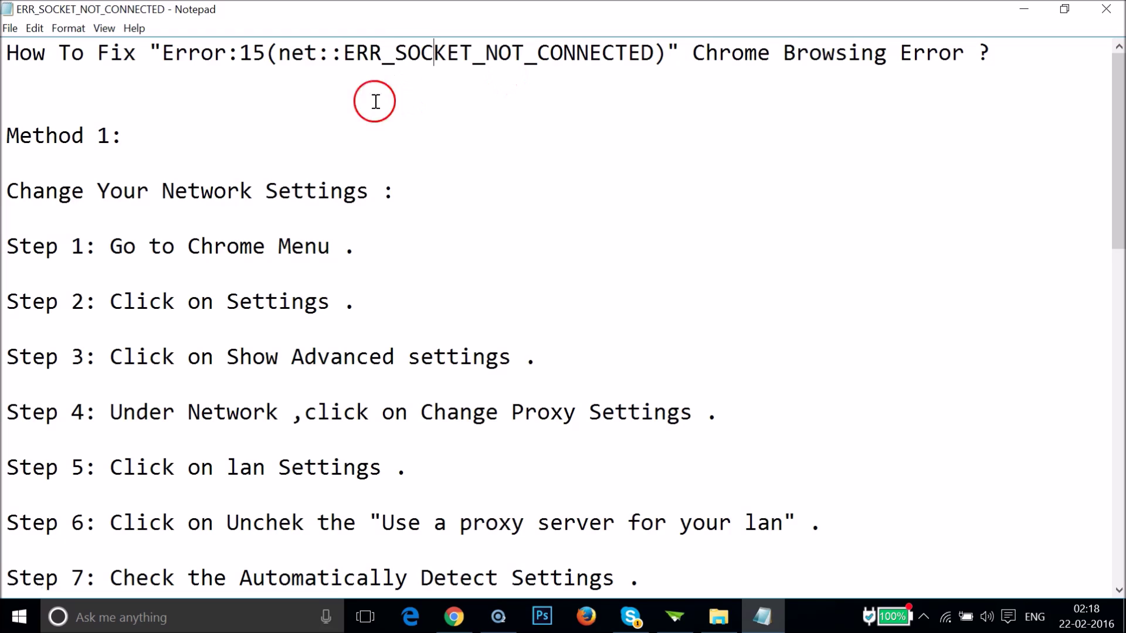
Step: Leave the Notepad Method 1 instructions and switch to Chrome on the Google homepage
scroll(334, 106, down, 10)
scroll(338, 107, up, 10)
click(128, 141)
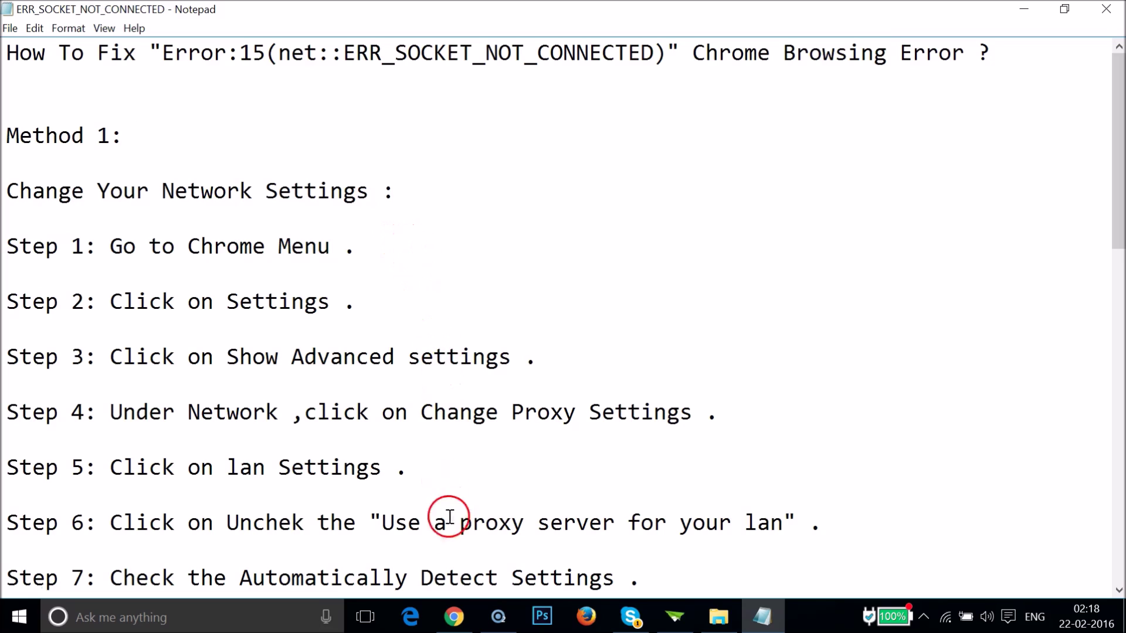
click(454, 617)
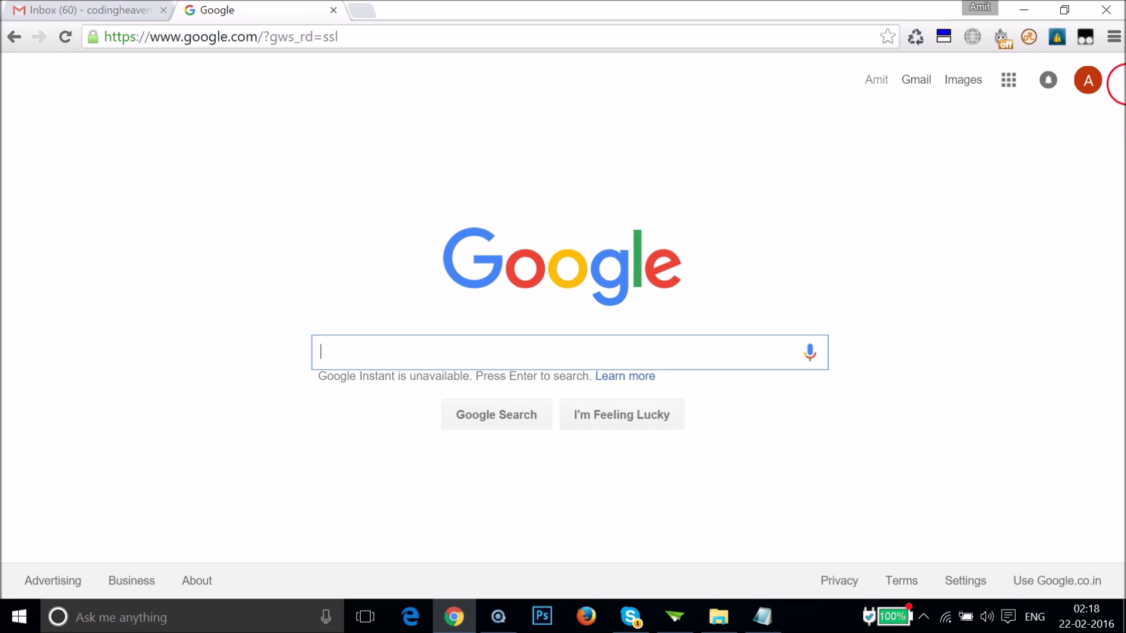
Step: Launch Internet Properties via Change proxy settings in Chrome's advanced Network settings
click(1114, 37)
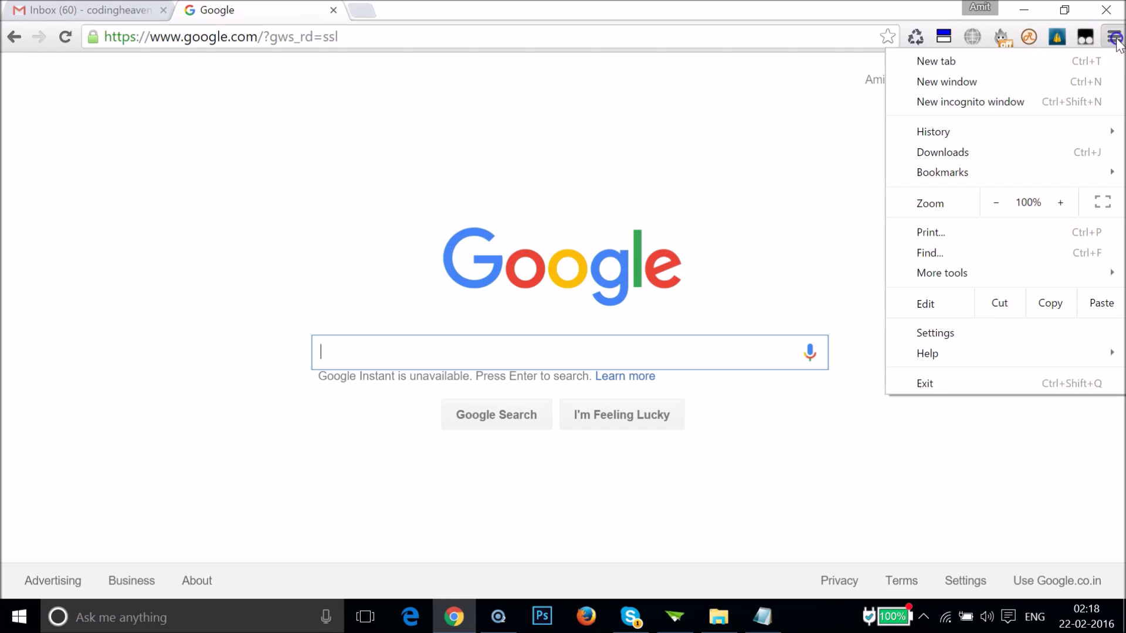
click(913, 340)
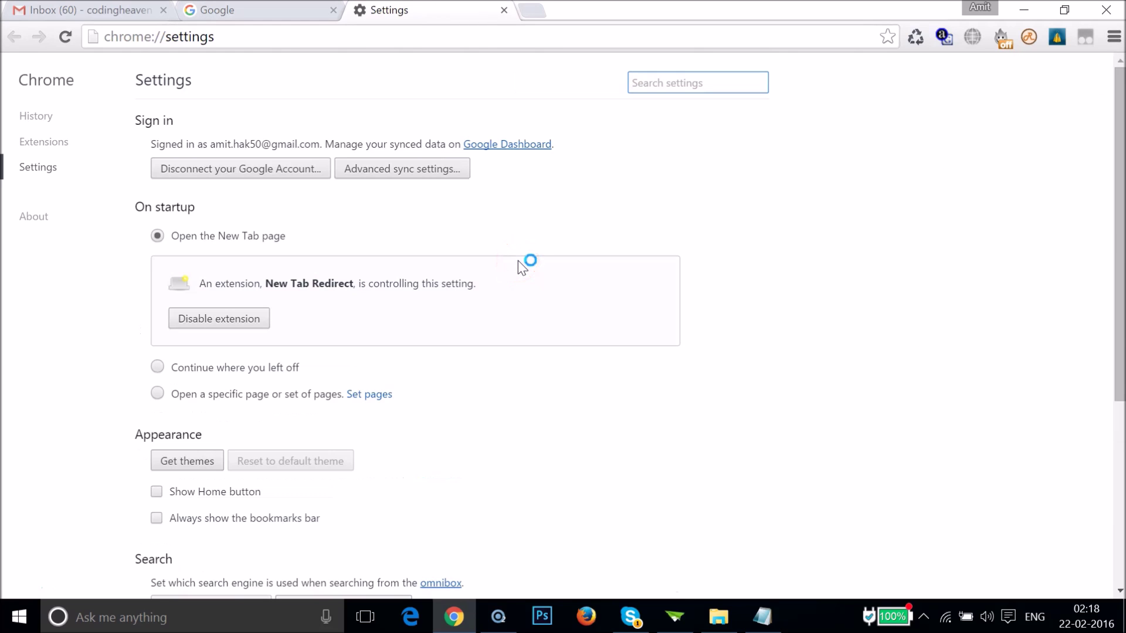
scroll(519, 261, down, 5)
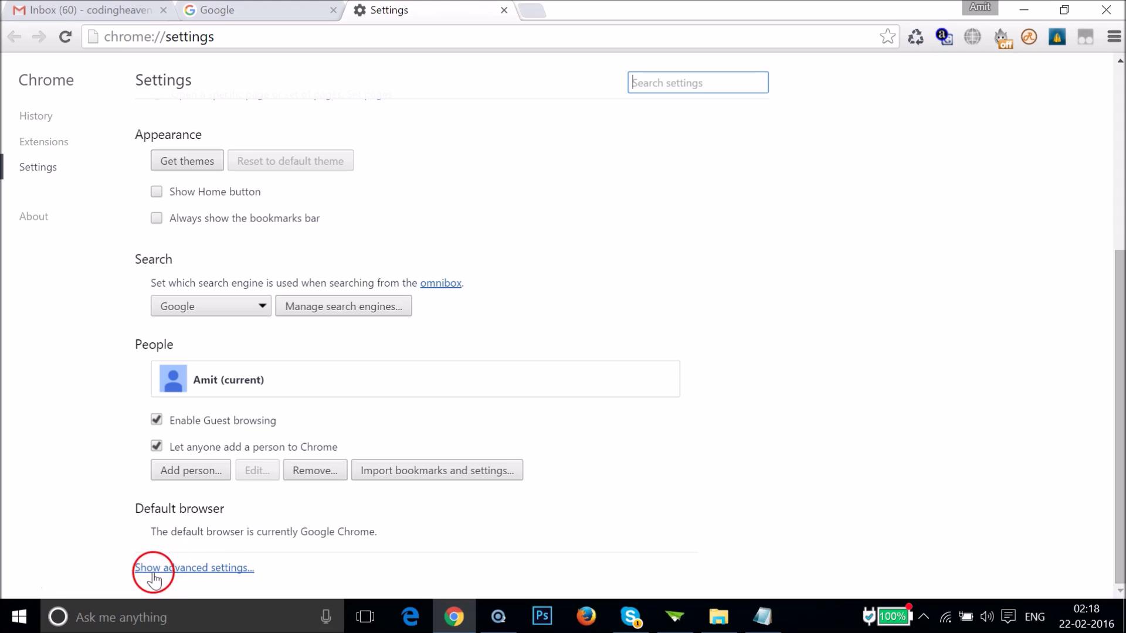
click(182, 568)
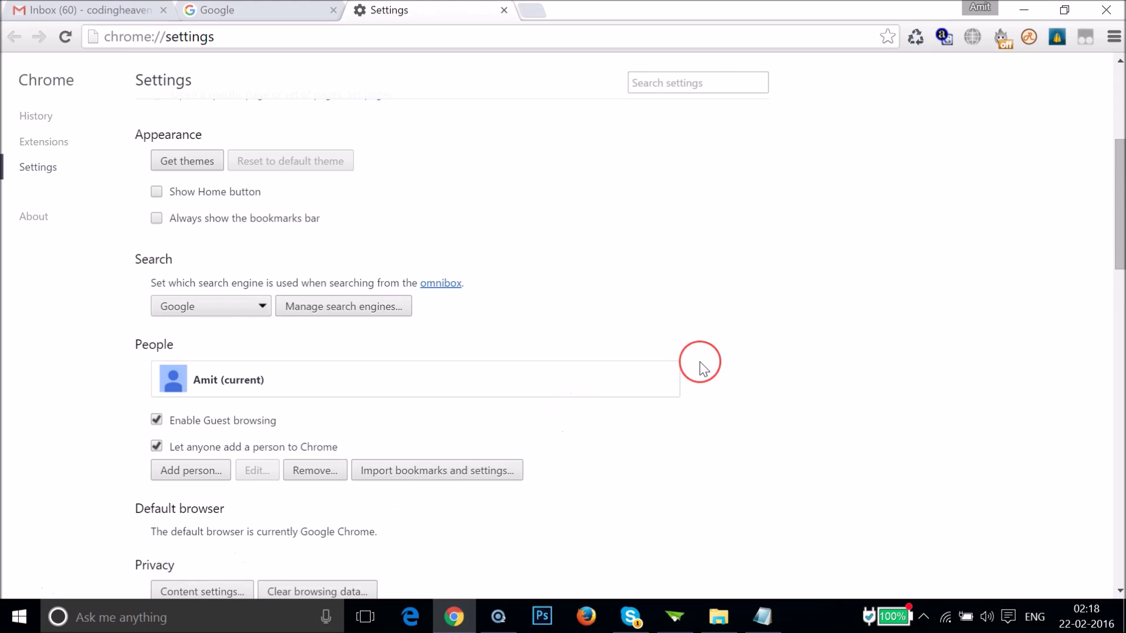
scroll(699, 362, down, 8)
scroll(701, 370, down, 6)
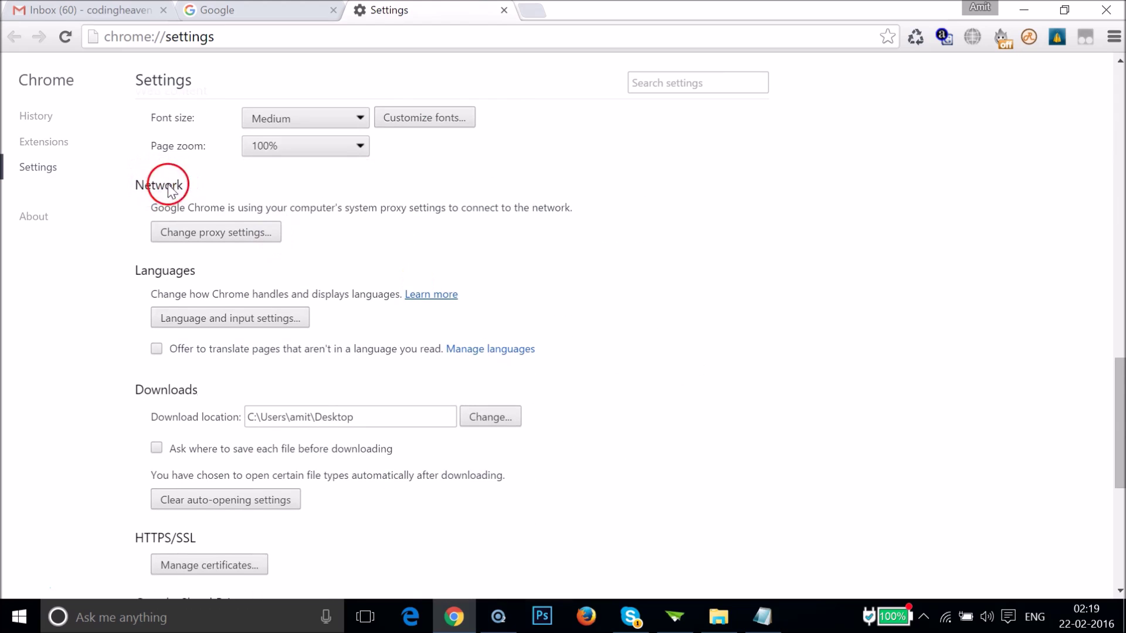
click(194, 234)
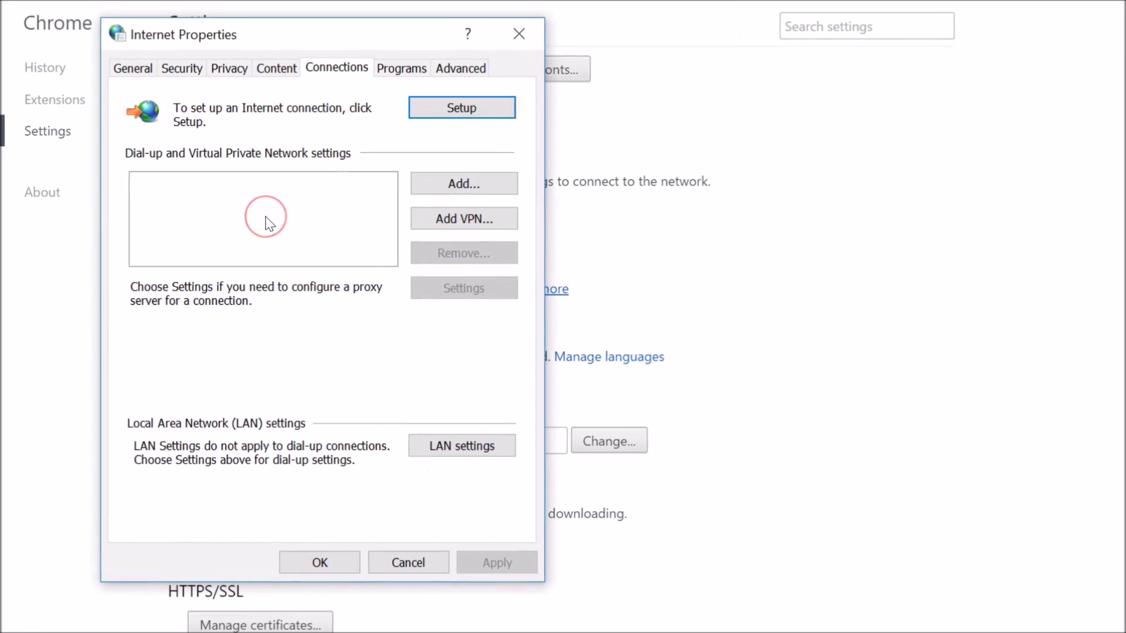
Step: Disable the LAN proxy server, enable Automatically detect settings, and confirm both dialogs
click(433, 450)
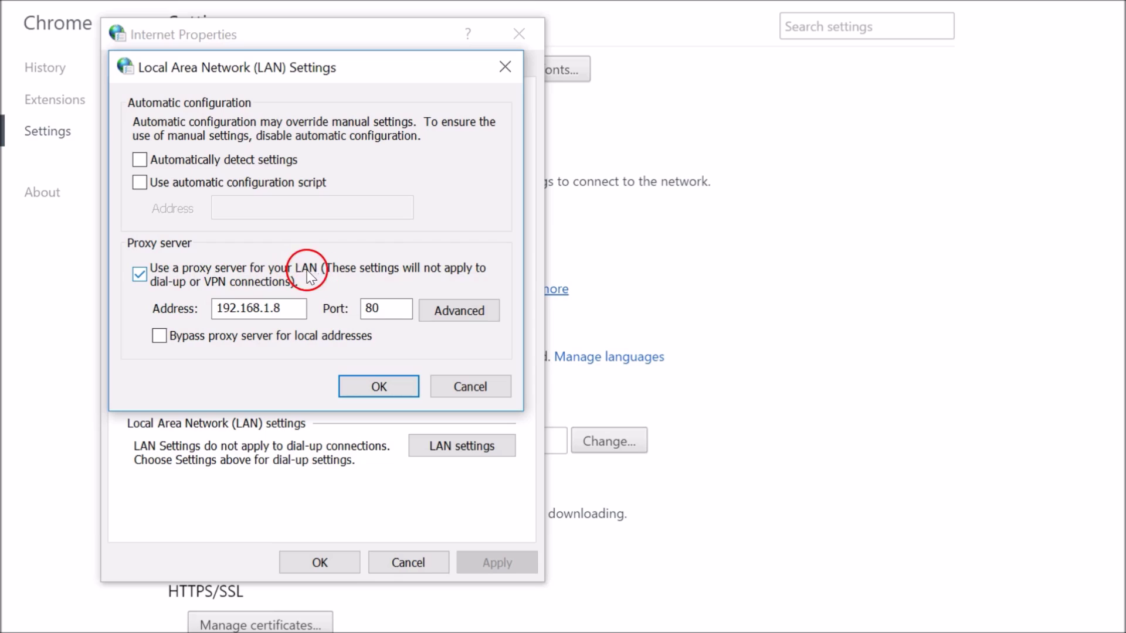
click(140, 275)
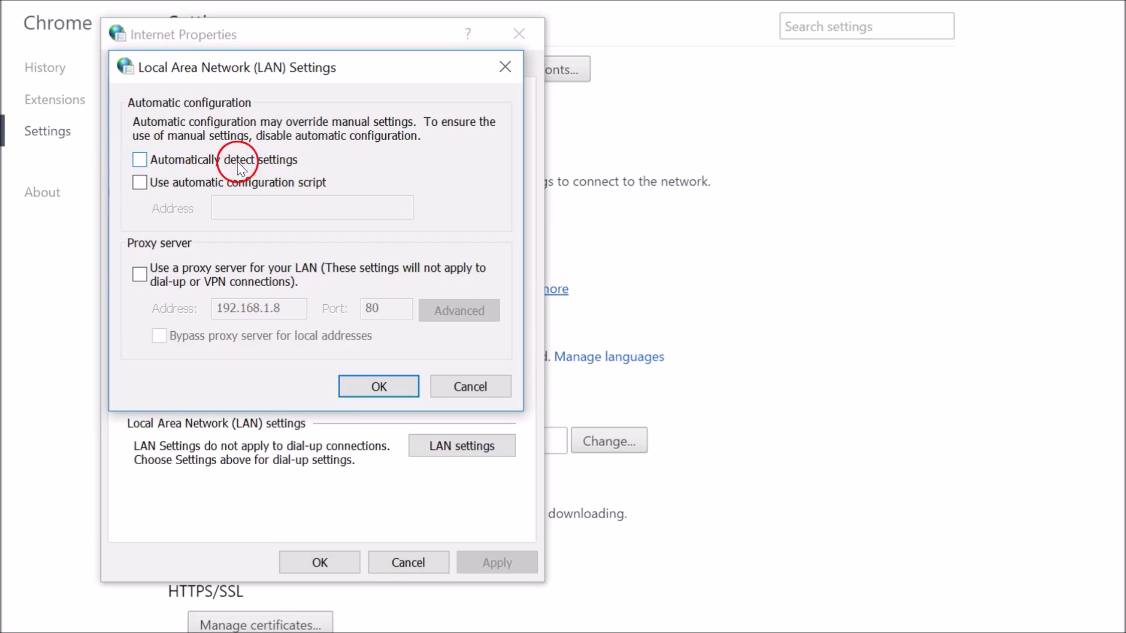
click(132, 159)
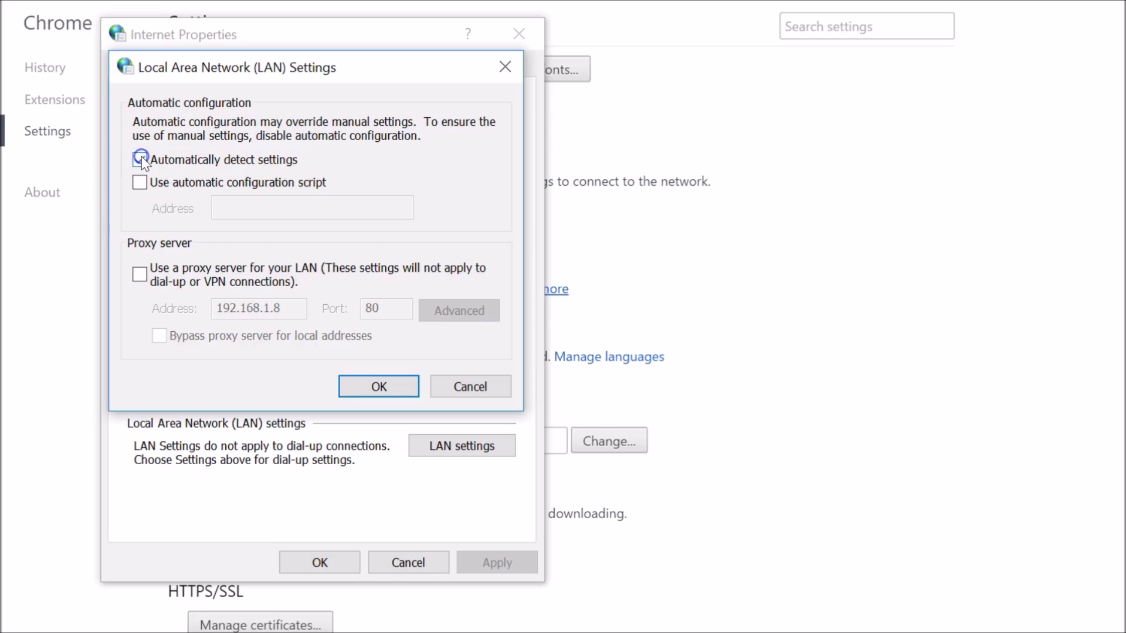
click(392, 382)
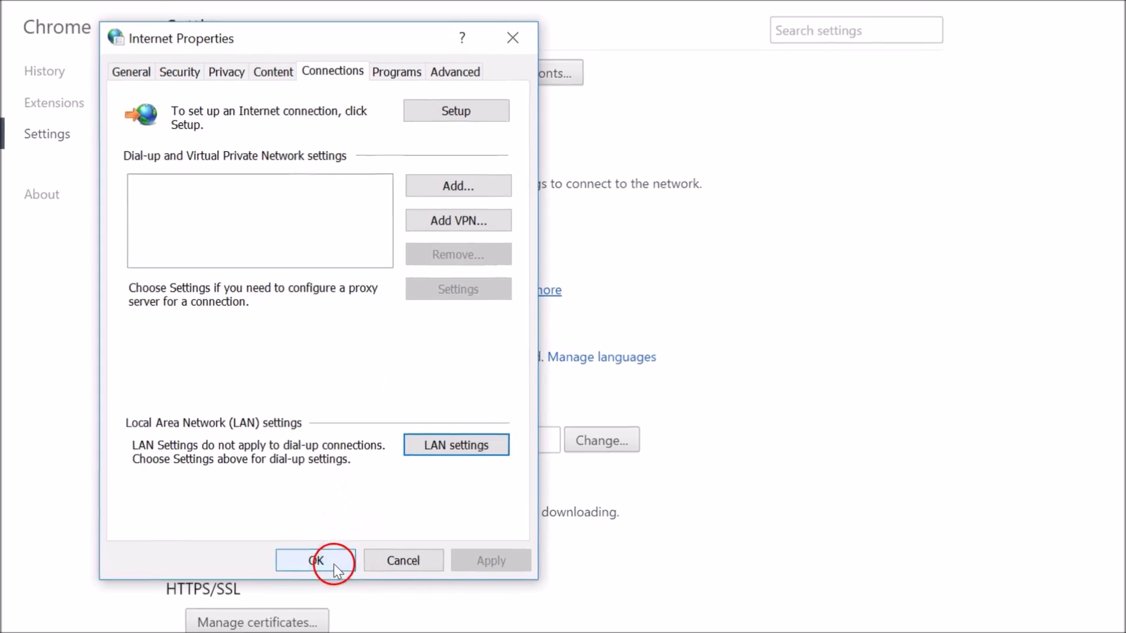
click(335, 563)
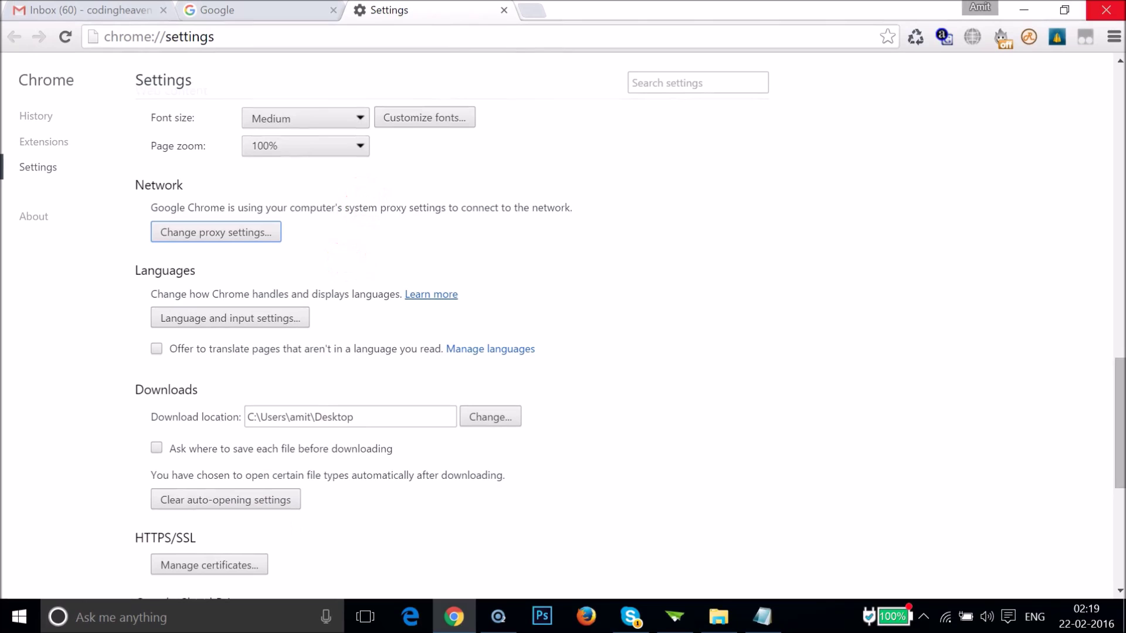
Step: Close the Chrome Settings tab and switch back to the Notepad fix guide
click(1106, 10)
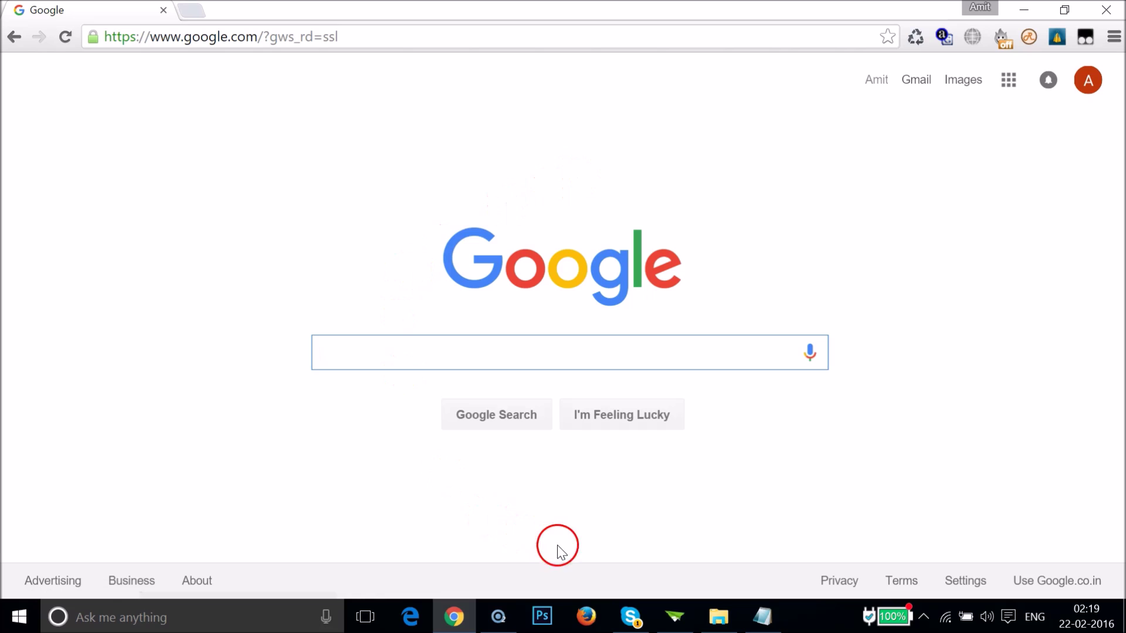
click(762, 616)
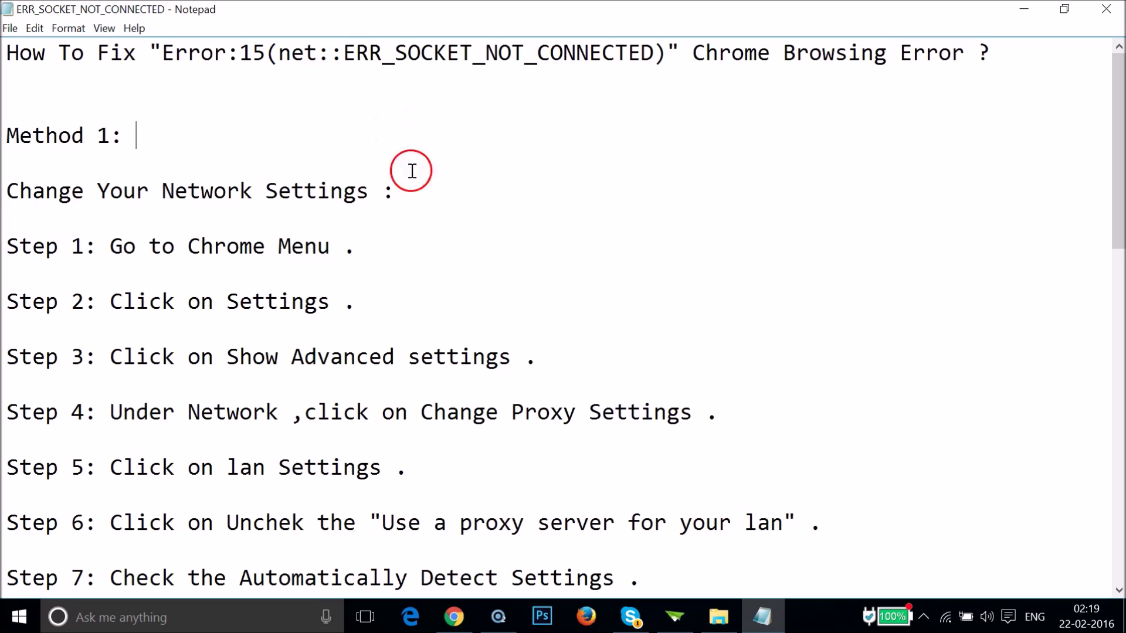
Step: Copy chrome://net-internals/#dns from the Method 2 Flush DNS cache notes and return to Chrome
scroll(475, 304, down, 3)
scroll(478, 306, down, 3)
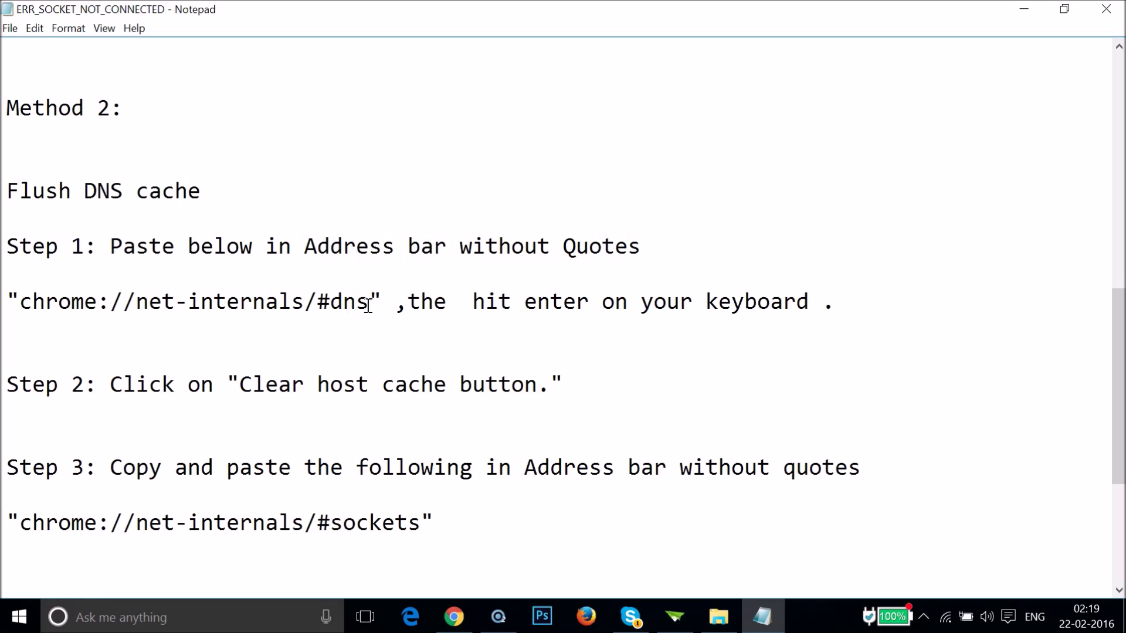
key(shift+Left)
key(shift+Left)
key(shift+Left)
key(shift+Left)
key(shift+Left)
key(shift+Left)
key(shift+Left)
key(shift+Left)
key(shift+Left)
key(shift+Left)
key(shift+Left)
key(shift+Left)
key(shift+Left)
key(shift+Left)
key(shift+Left)
key(shift+Left)
key(shift+Left)
key(shift+Left)
key(shift+Left)
key(shift+Left)
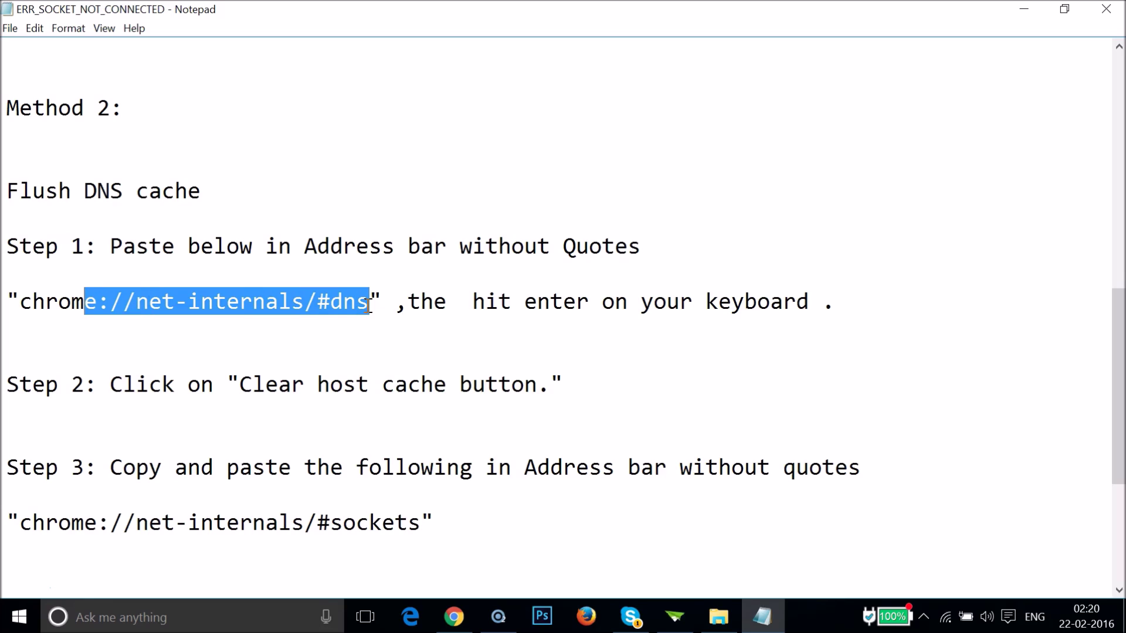
key(shift+Left)
key(shift+Left)
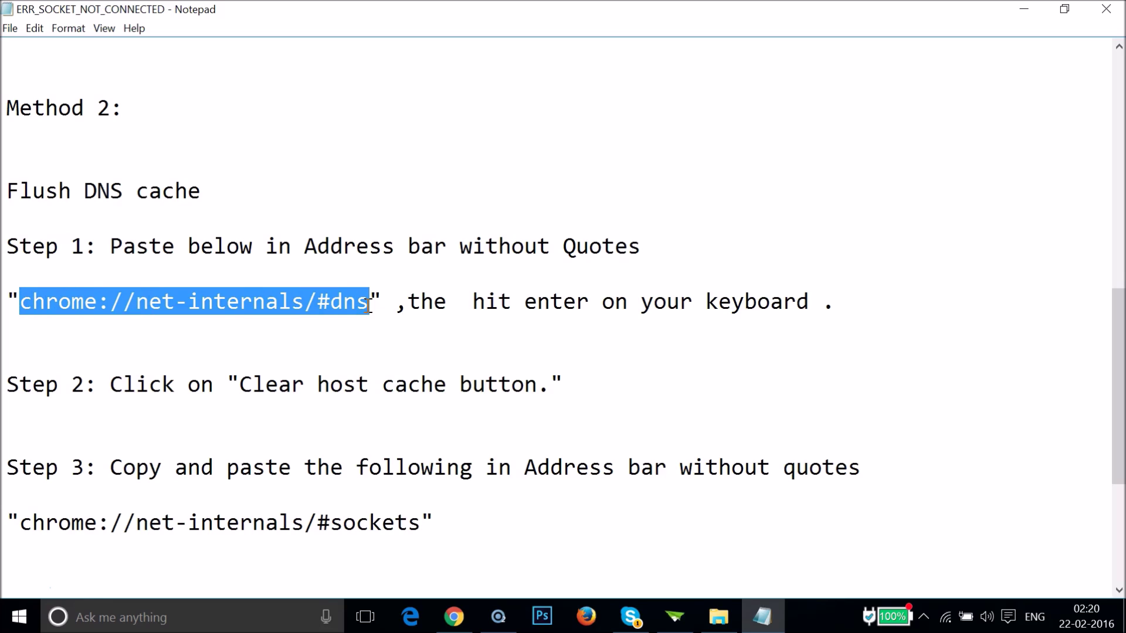
click(441, 603)
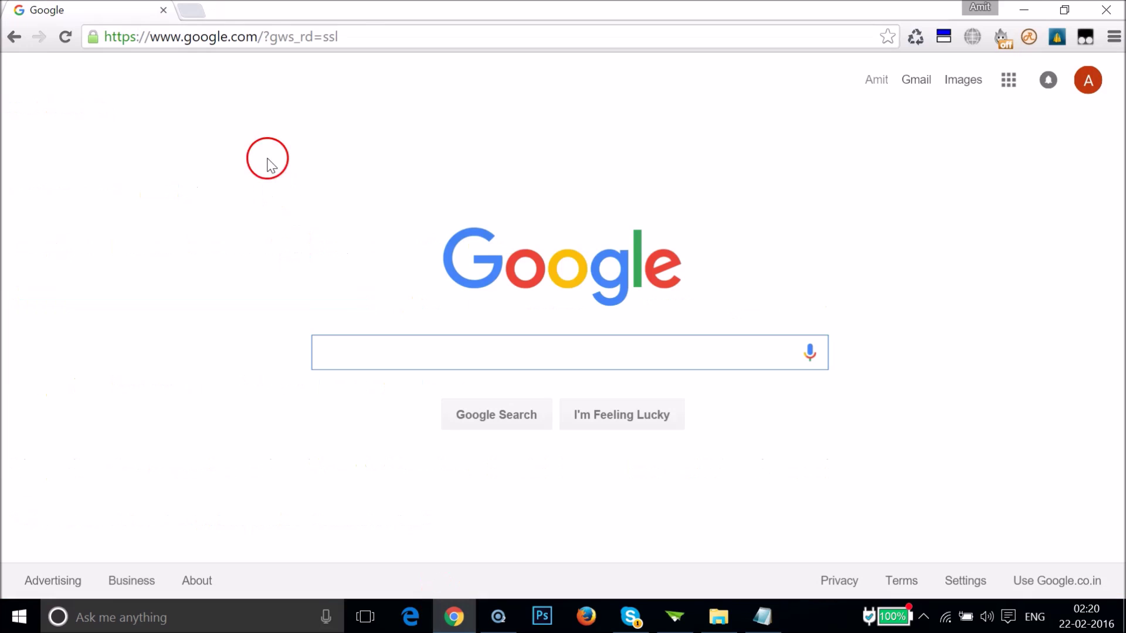
Step: Load chrome://net-internals/#dns, clear the host cache to 0 entries, then return to Notepad
click(209, 37)
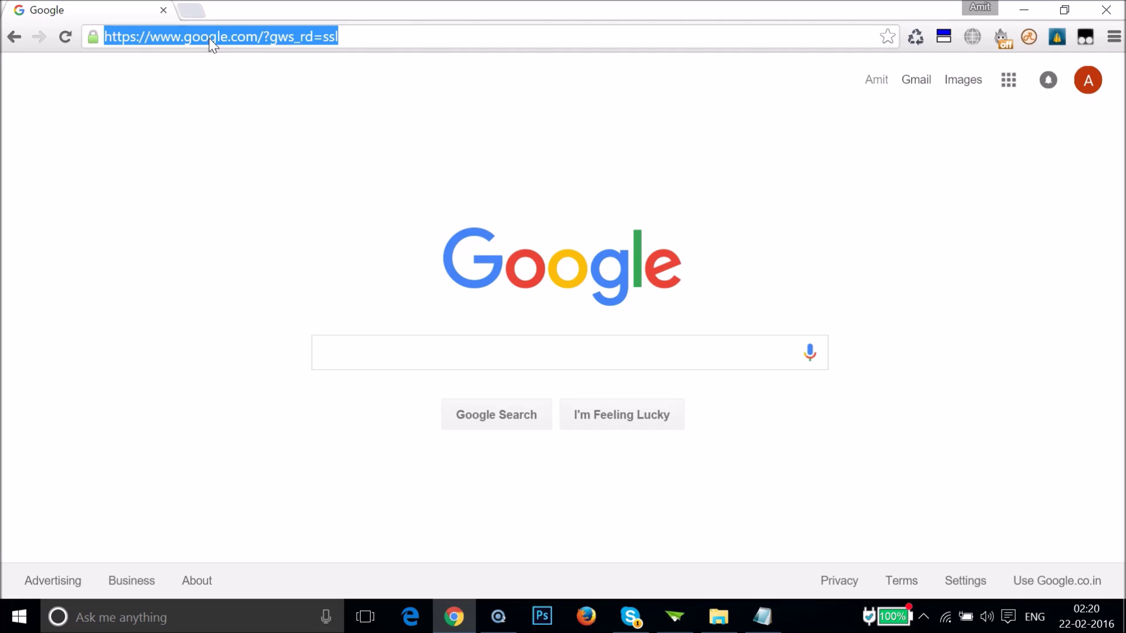
text(chrome://net-internals/#dns)
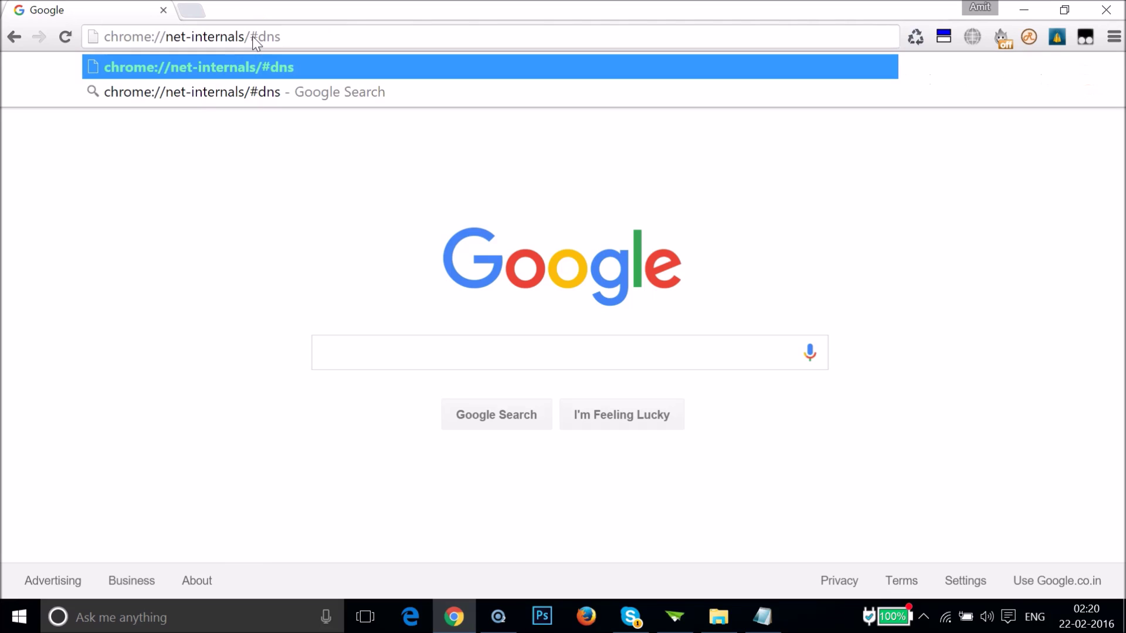
key(Return)
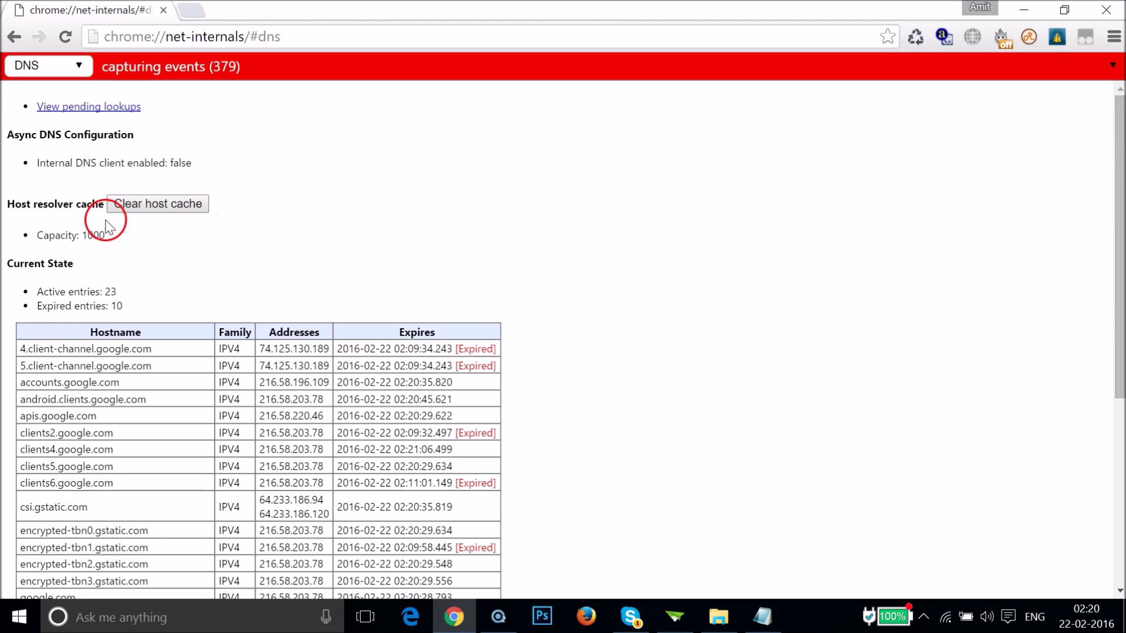
click(169, 206)
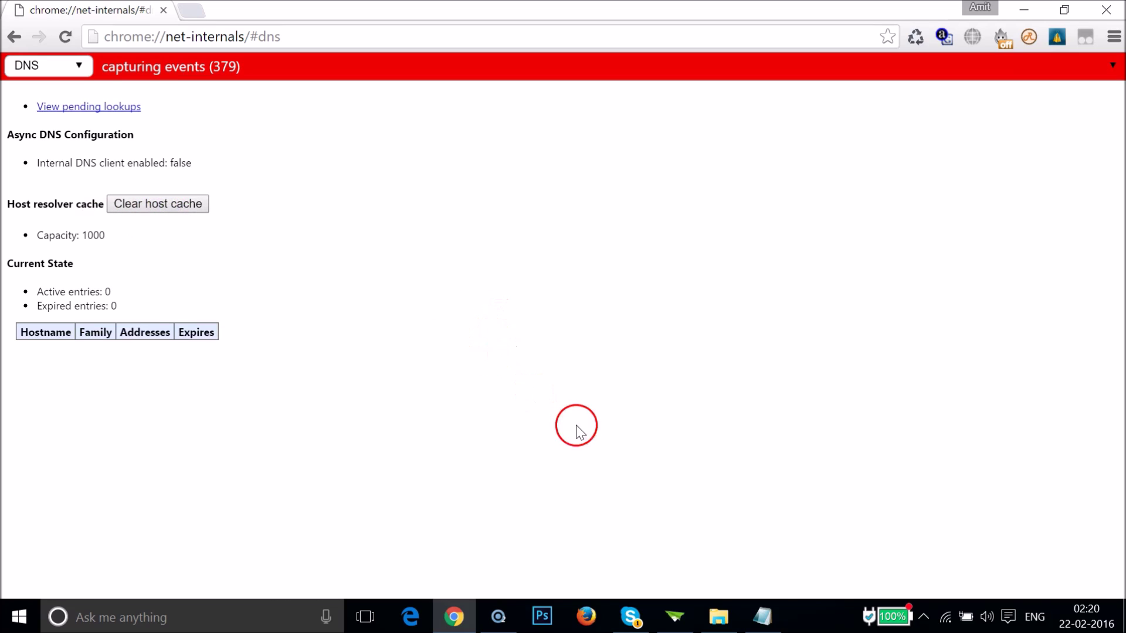
click(755, 619)
Step: Copy chrome://net-internals/#sockets from Step 3 and switch back to Chrome
click(365, 367)
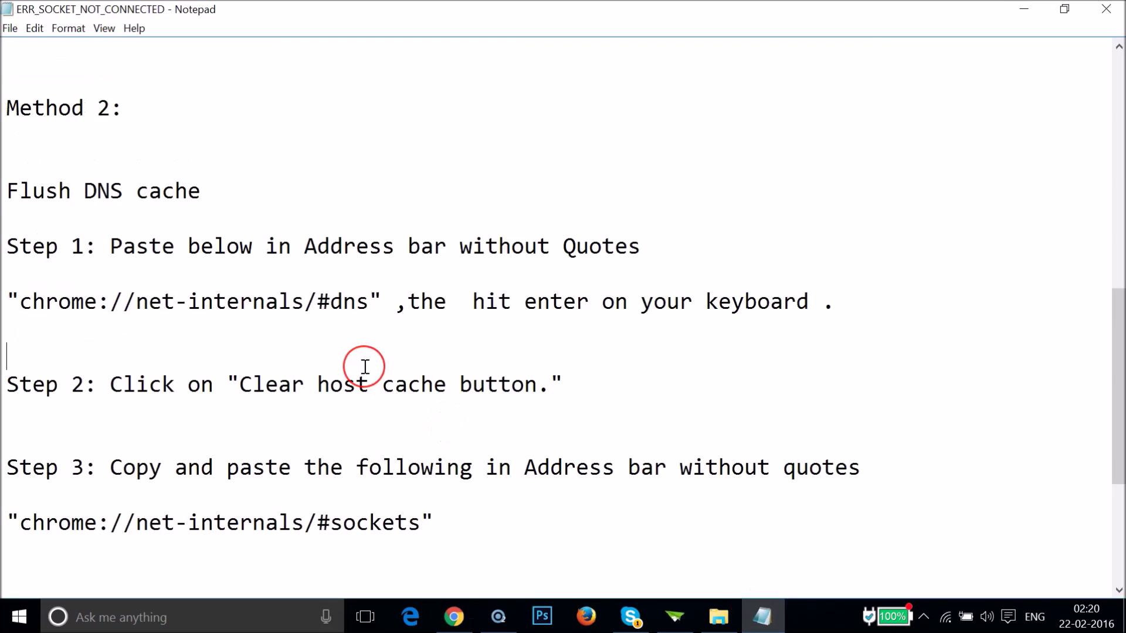
scroll(365, 366, down, 3)
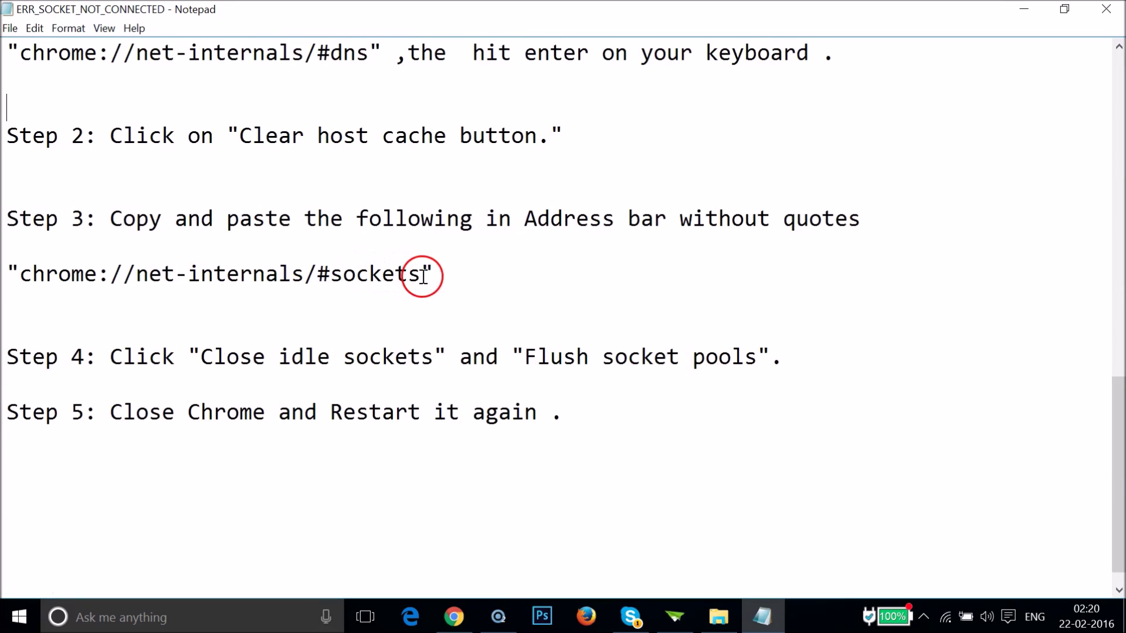
key(shift+Left)
key(shift+Left)
key(shift+Left)
key(shift+Left)
key(shift+Left)
key(shift+Left)
key(shift+Left)
key(shift+Left)
key(shift+Left)
key(shift+Left)
key(shift+Left)
key(shift+Left)
key(shift+Left)
key(shift+Left)
key(shift+Left)
key(shift+Left)
key(shift+Left)
key(shift+Left)
key(shift+Left)
key(shift+Left)
key(ctrl+c)
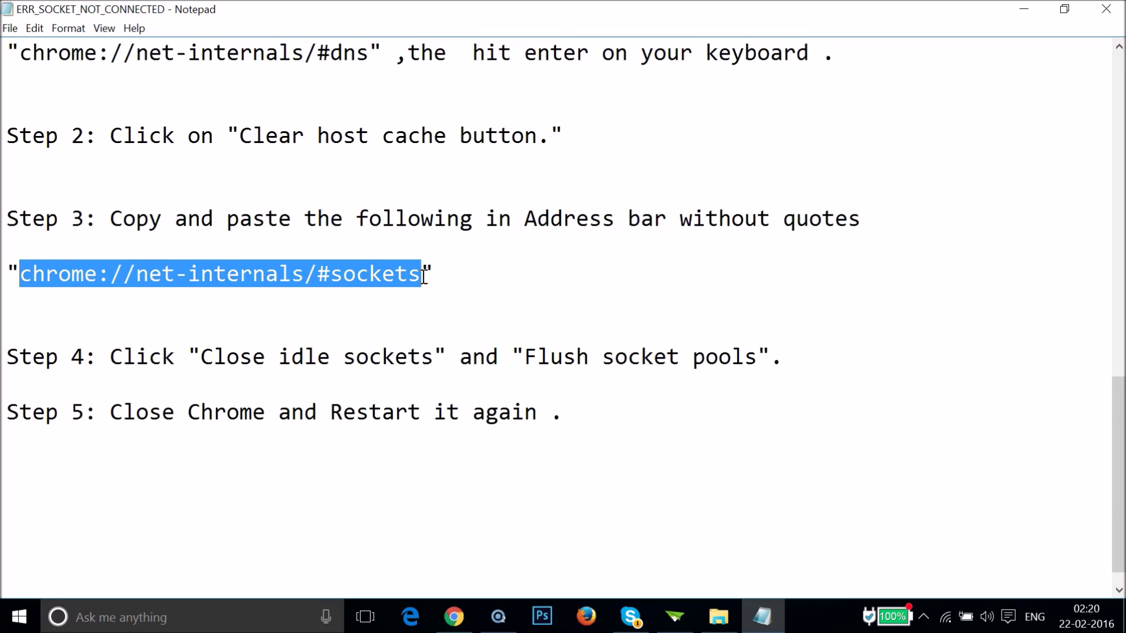
click(461, 612)
Step: Load the chrome://net-internals/#sockets page in Chrome
click(258, 38)
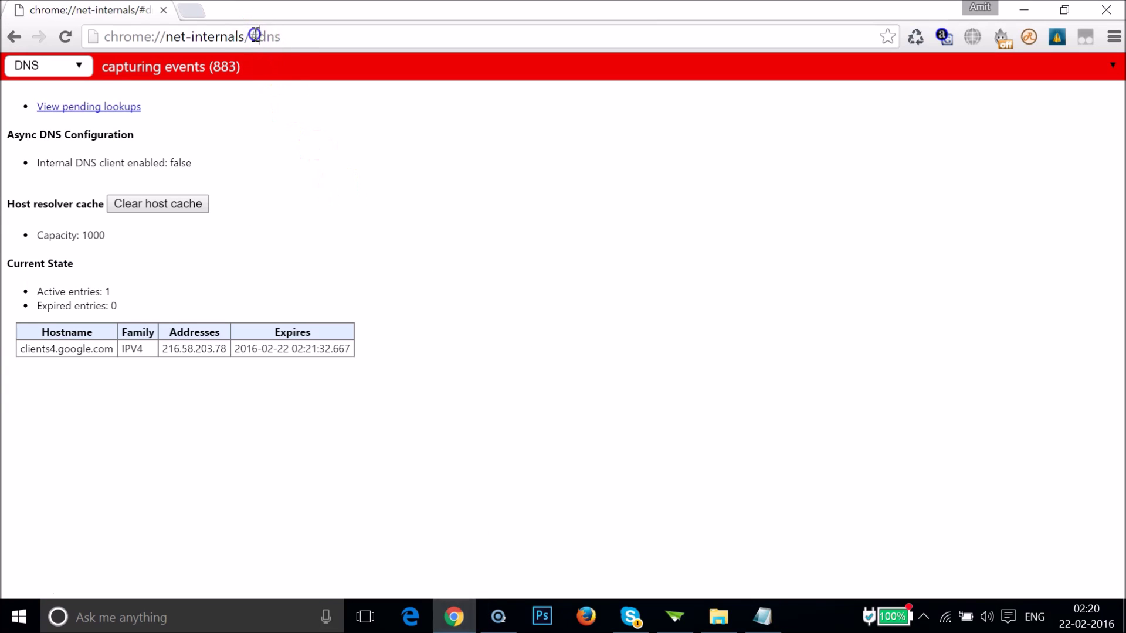
key(ctrl+v)
key(Return)
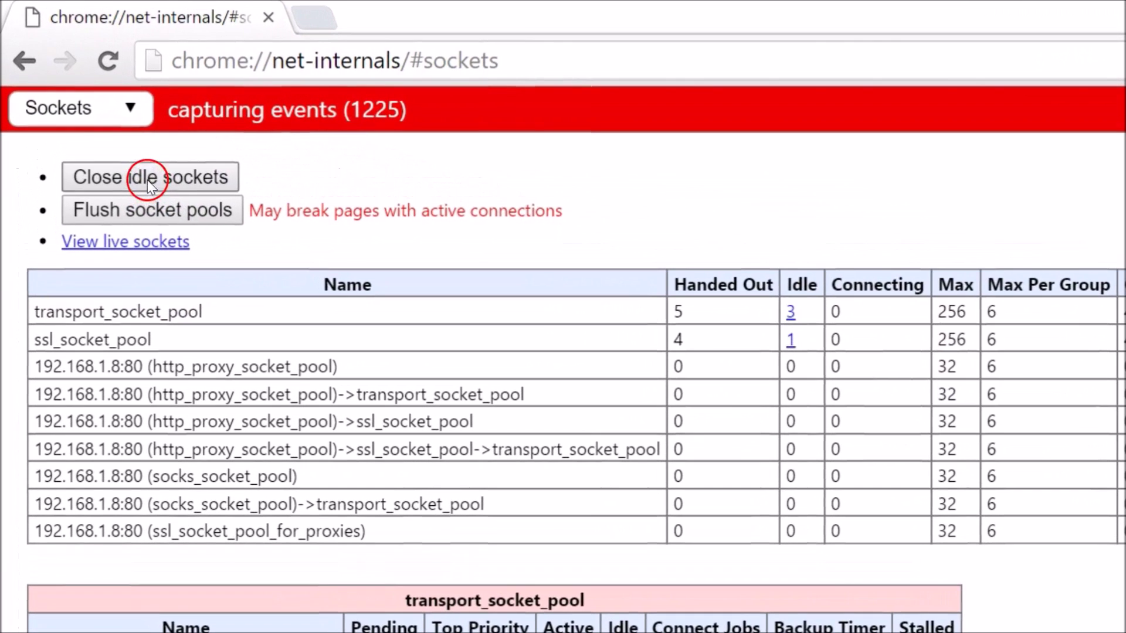
click(90, 109)
Step: Close idle sockets and flush the socket pools, then return to the Notepad guide
click(147, 177)
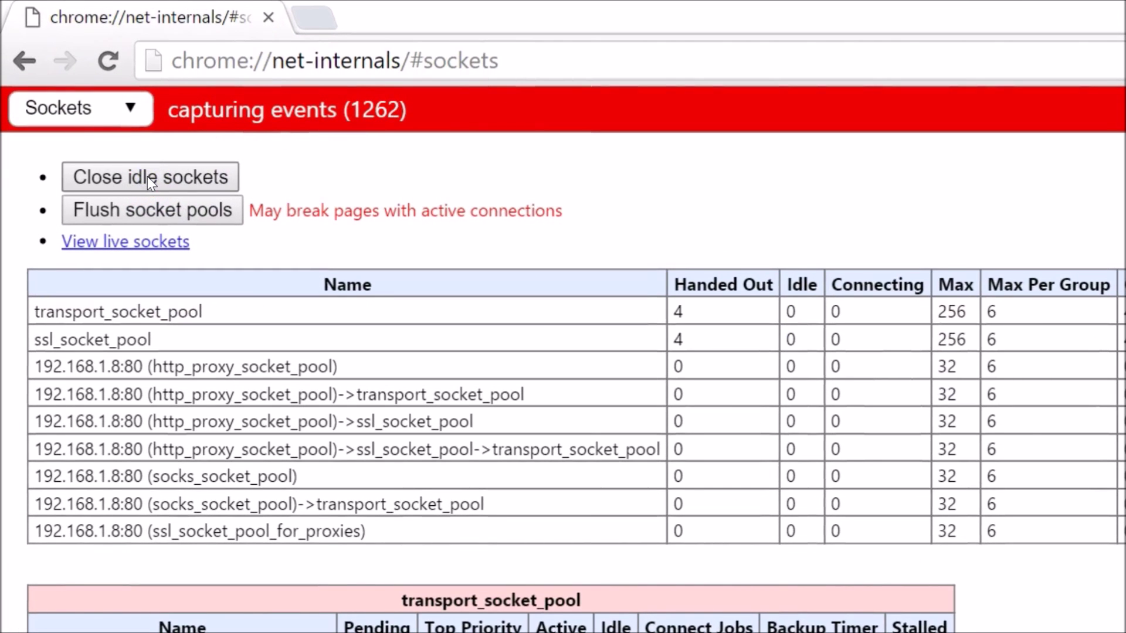
click(150, 211)
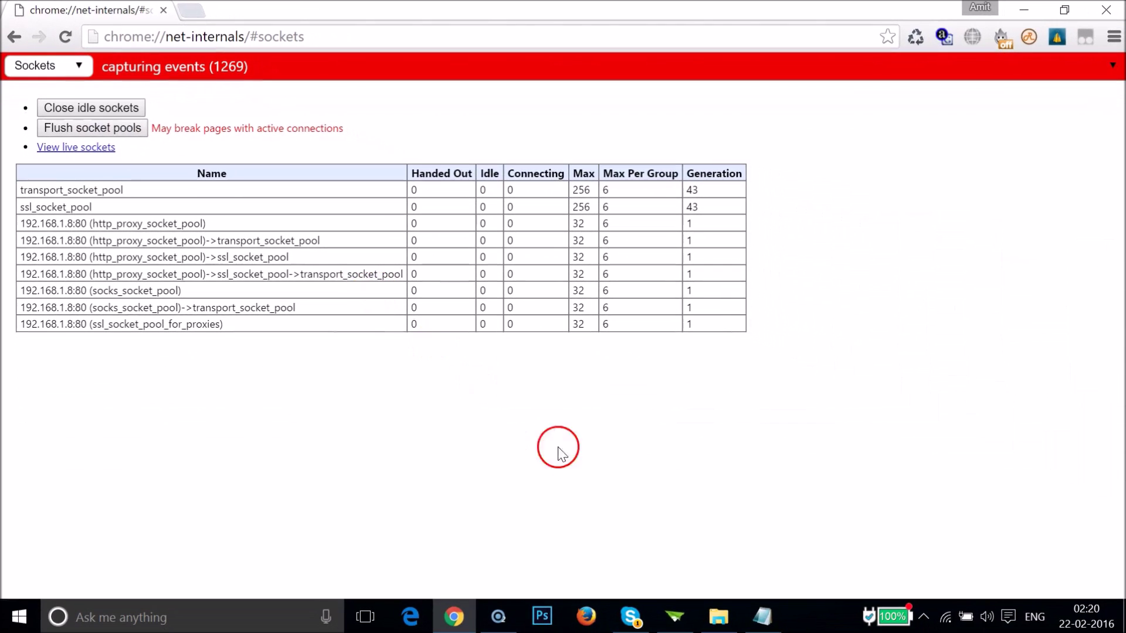
click(760, 614)
click(203, 416)
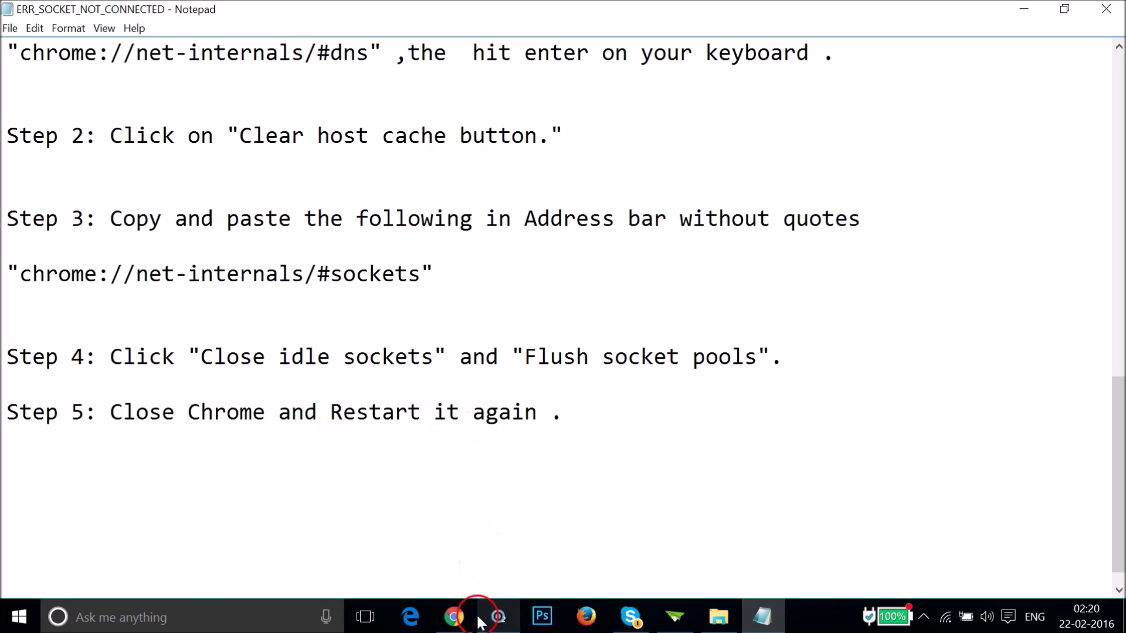
Step: Close and relaunch Chrome onto the Google homepage, then show the Notepad guide's title
click(452, 617)
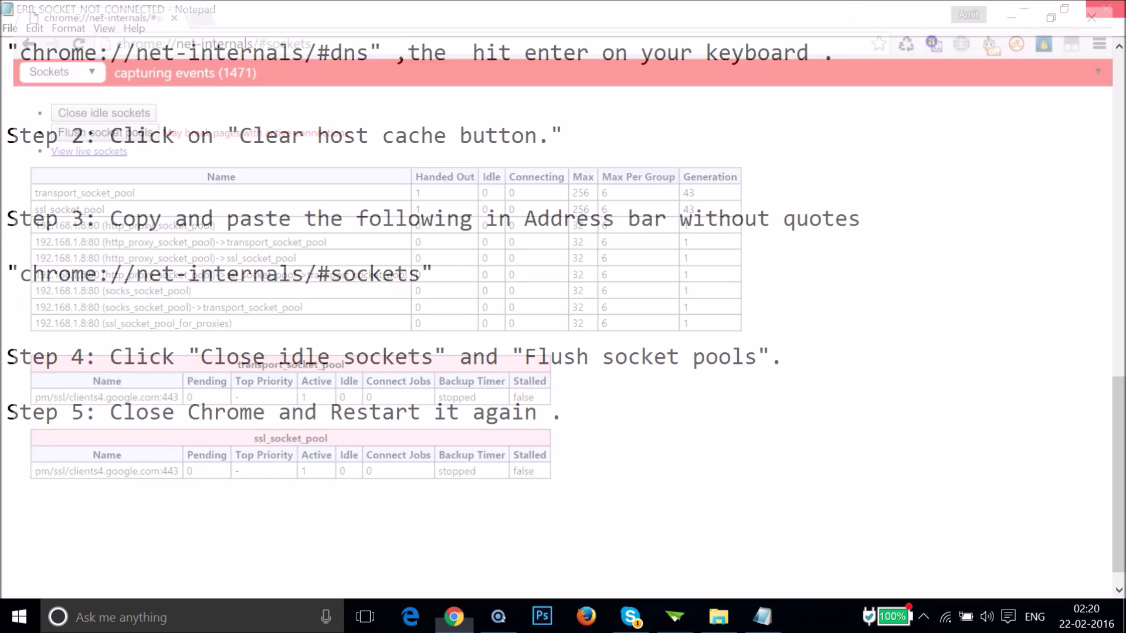
click(429, 475)
click(453, 617)
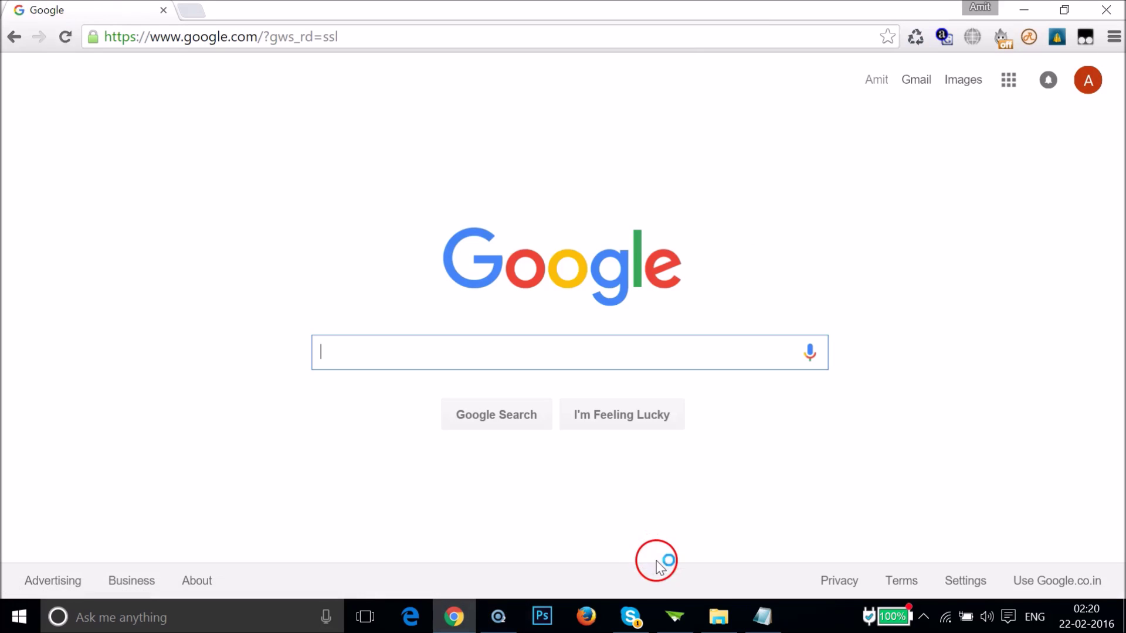
click(763, 617)
scroll(486, 372, up, 11)
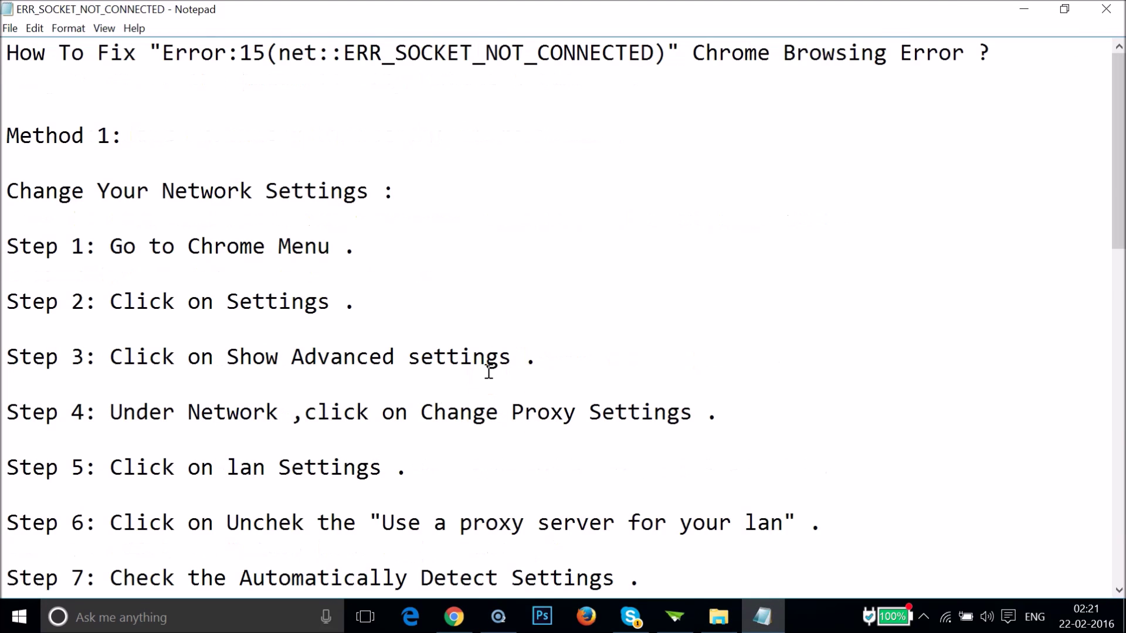
click(240, 159)
click(154, 102)
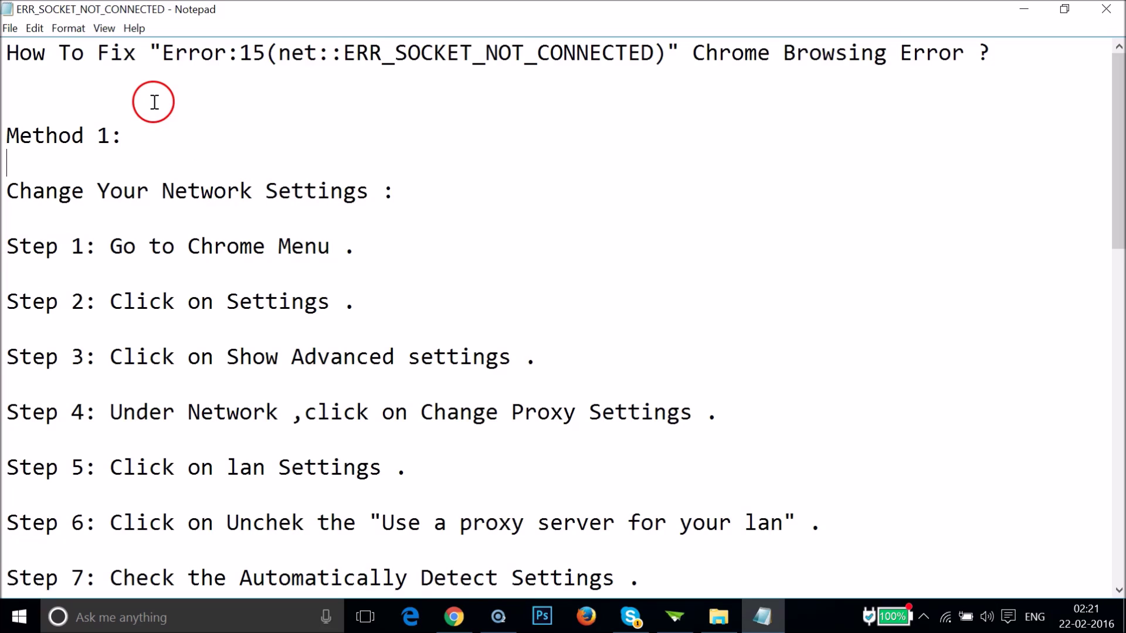